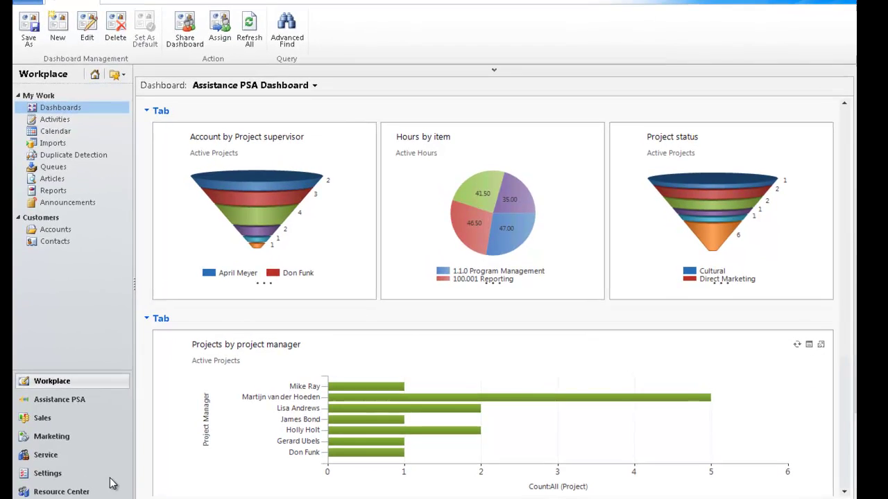
- Create a new project template in the PSA tables of the settings and name it "Sure step - Rapid"
click(78, 479)
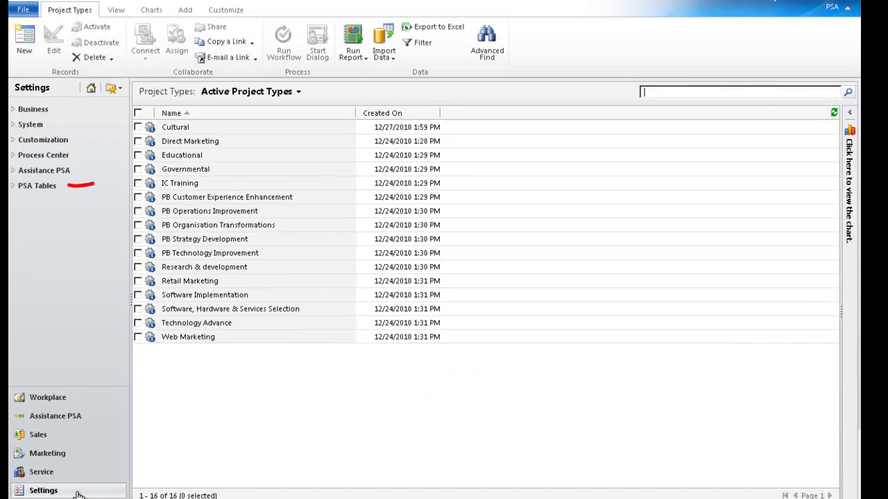
click(14, 186)
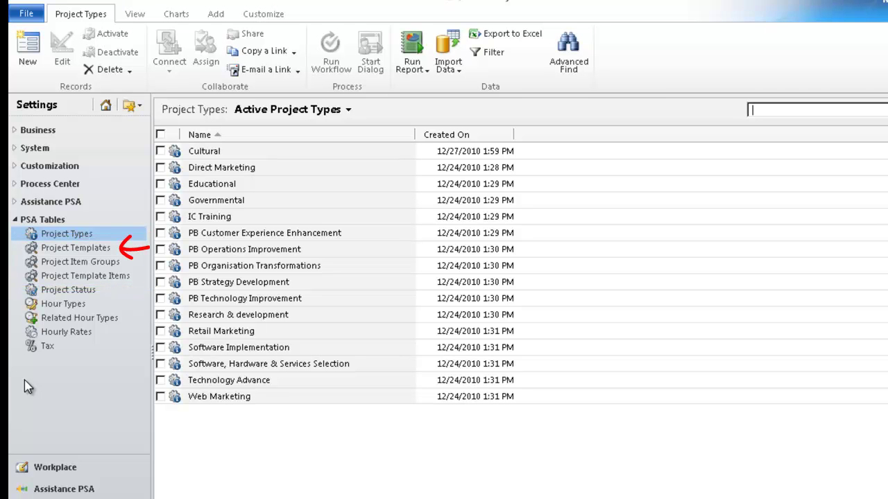
click(35, 253)
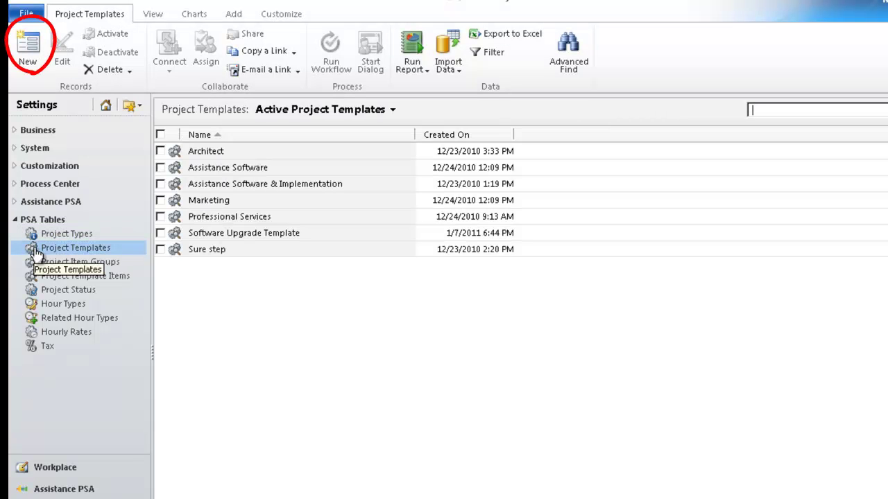
click(28, 47)
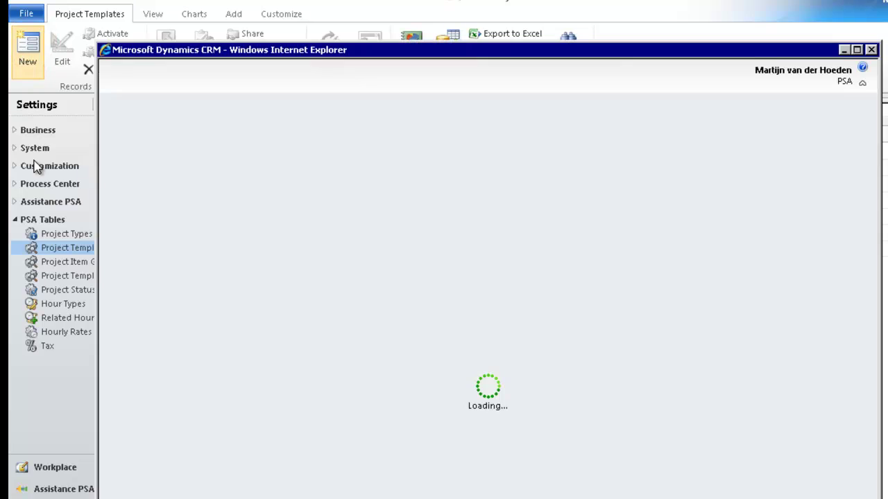
text(Sure st)
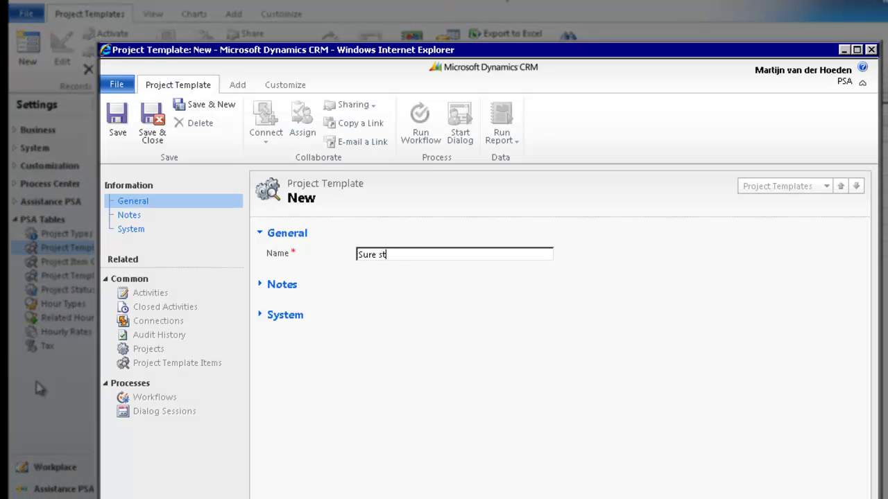
text(ep - Rapid)
- Add the note "This template....." to the project template, then save and close it
click(262, 291)
click(324, 312)
text(This template.....)
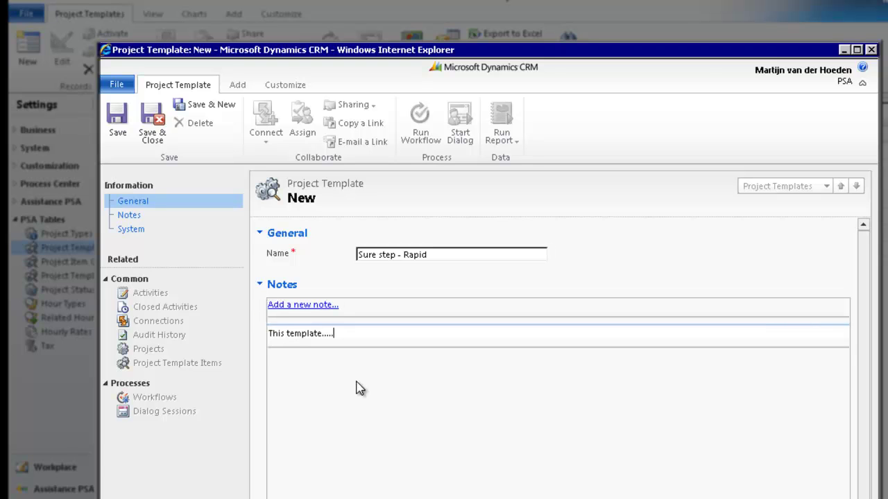
click(154, 122)
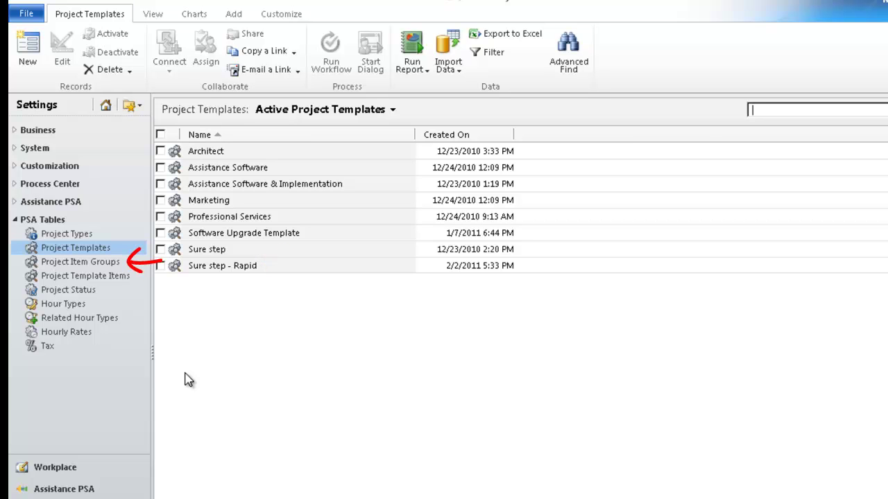
- Create a project item group named "Analysis phase" and save it, continuing with a new blank group
click(67, 263)
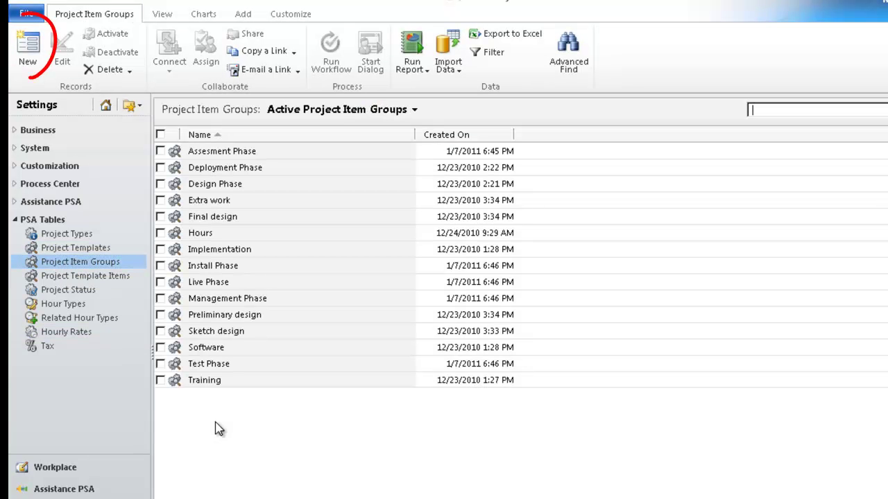
click(35, 55)
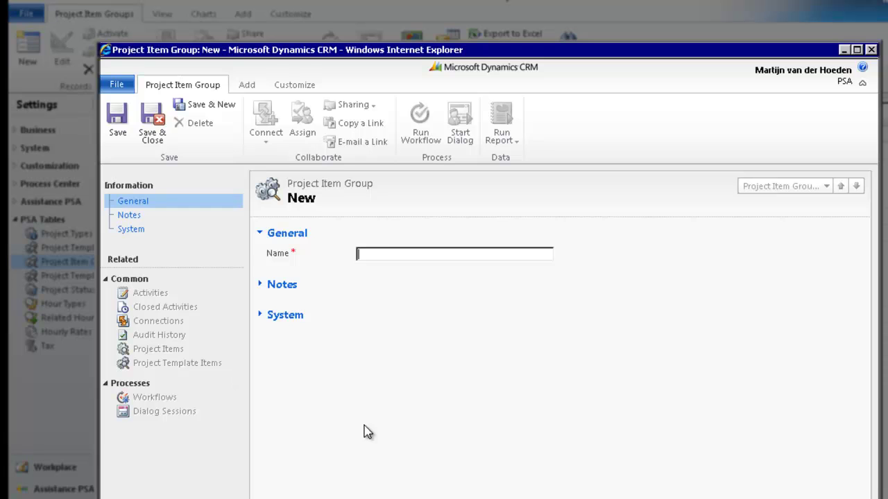
text(Analysis phase)
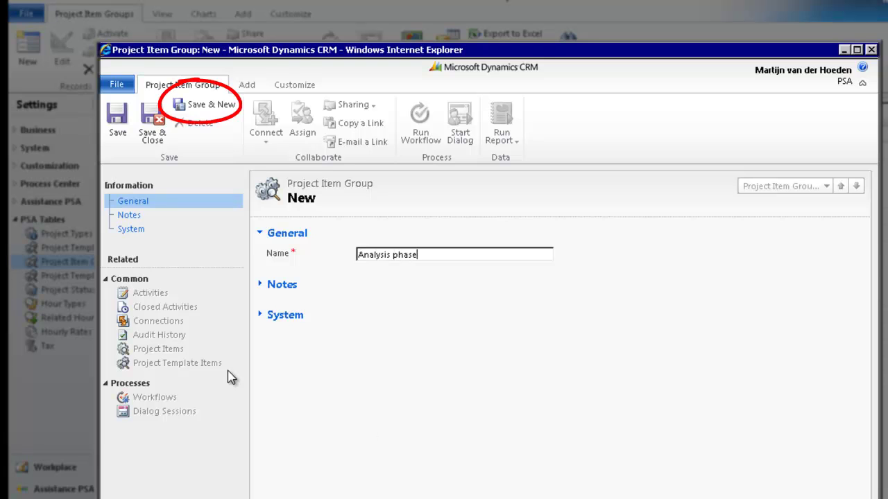
click(222, 105)
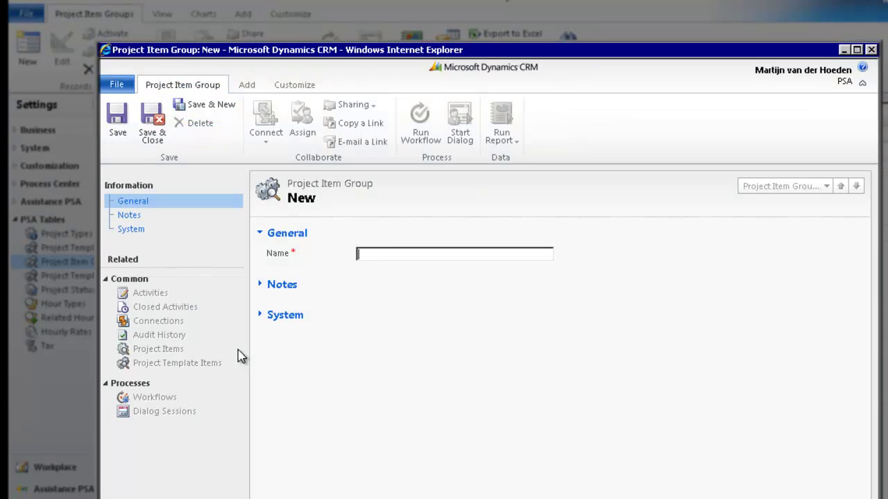
- Create and save the project item groups "Development phase", "Operation phase" and "Expenses", closing the form after the last one
text(Development phase)
click(222, 105)
text(Operation phase)
click(222, 107)
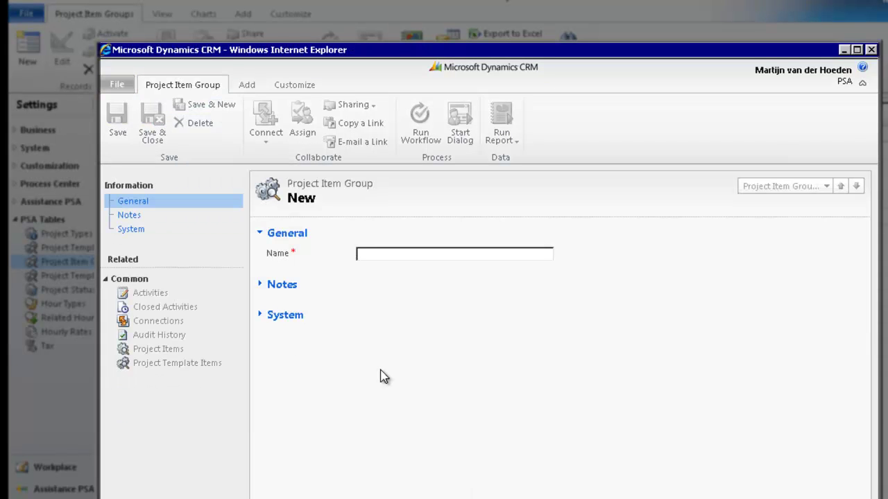
text(Expenses)
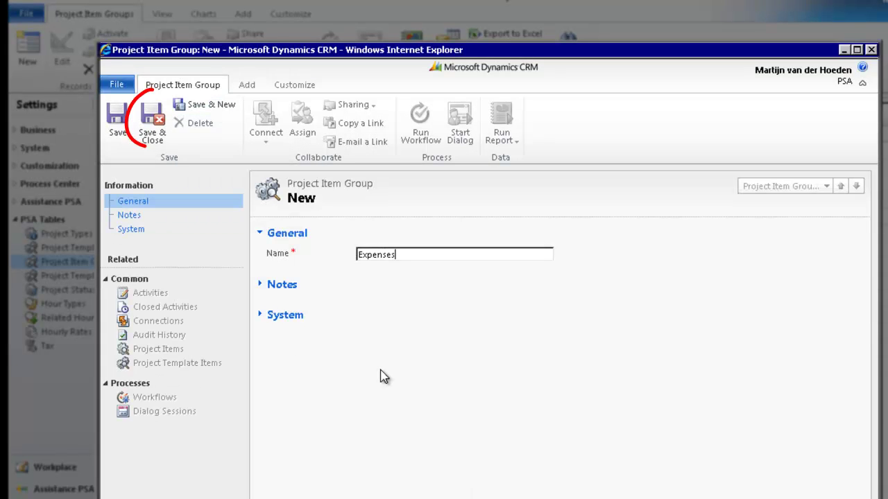
click(152, 132)
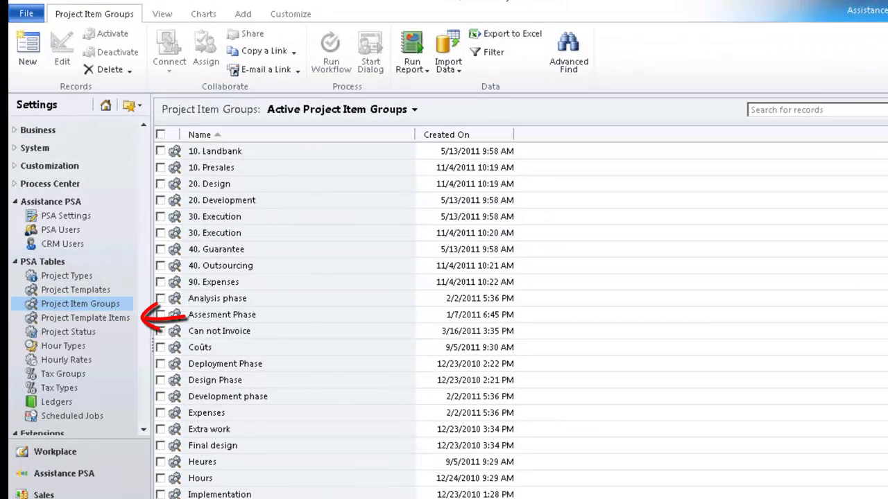
- Start a new project template item and assign it to the "Sure step - Rapid" project template
click(96, 320)
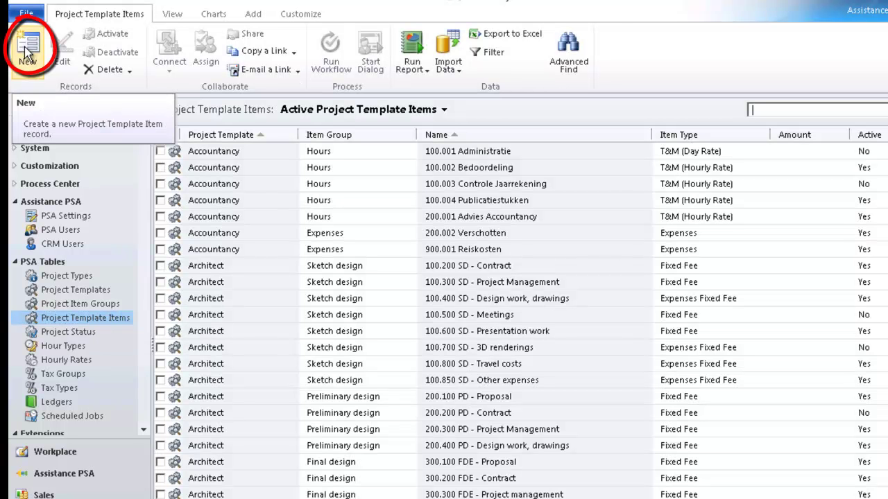
click(26, 50)
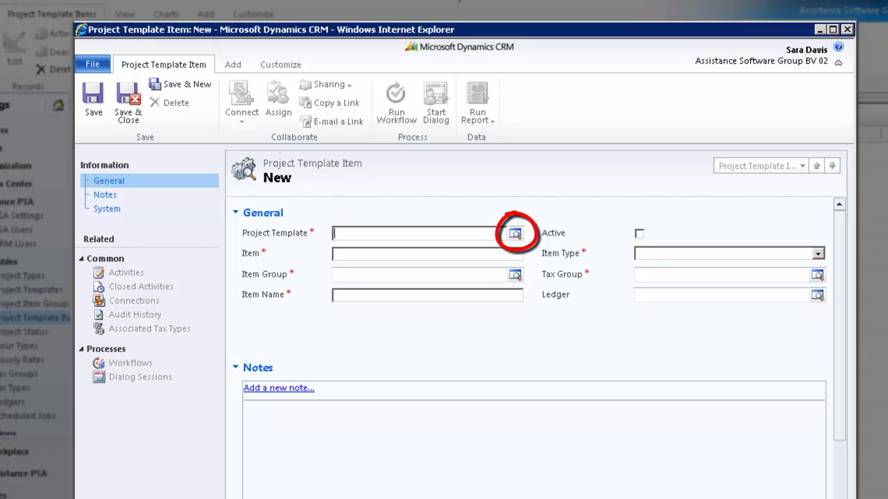
click(515, 234)
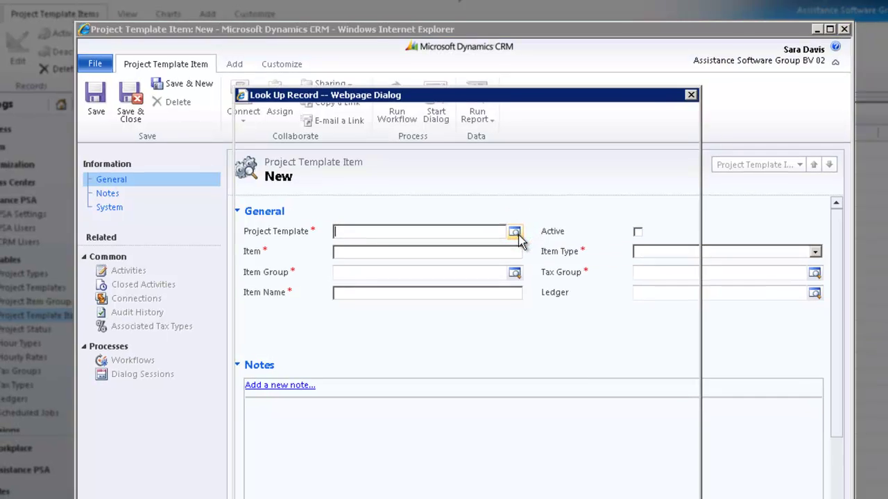
scroll(660, 407, down, 2)
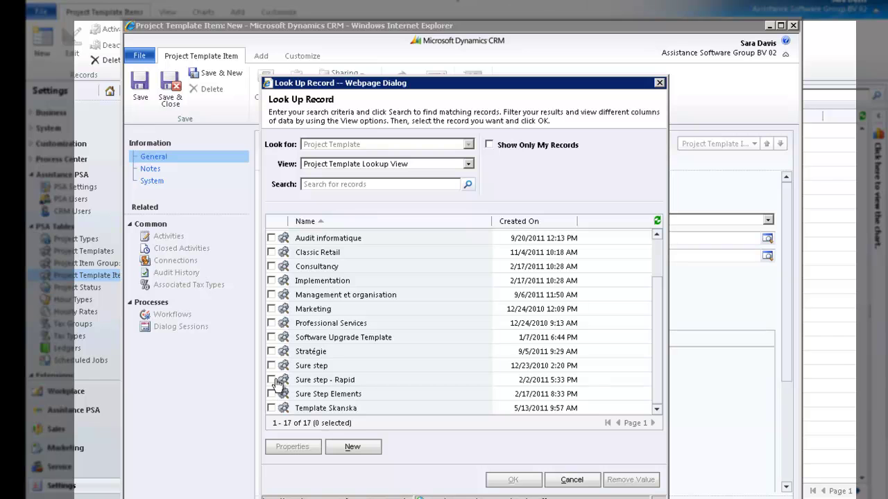
click(266, 391)
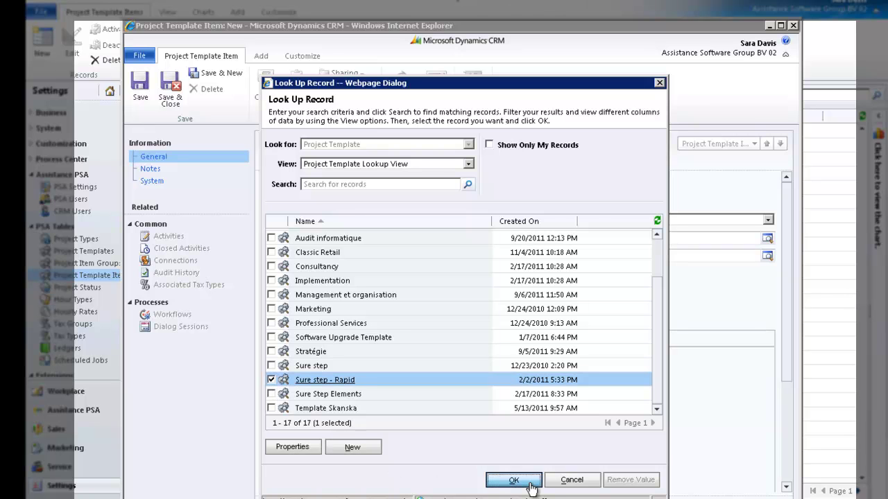
click(514, 480)
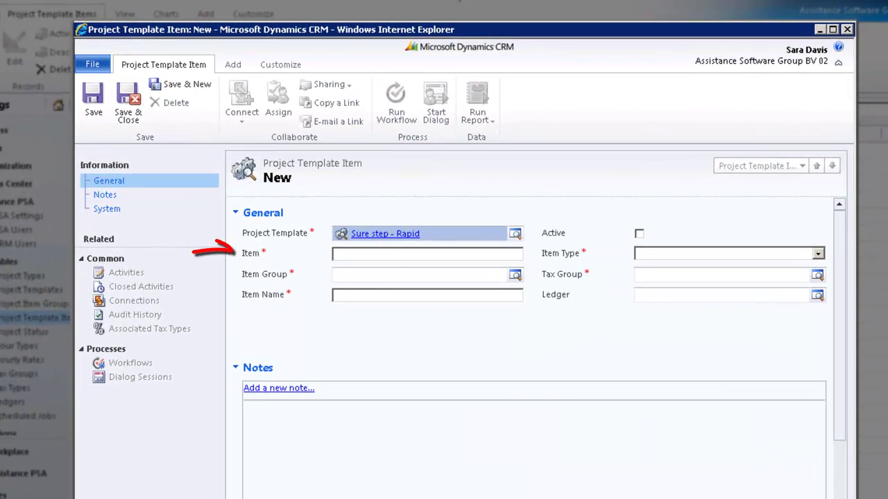
- Set the template item's number to 001 and its item group to "Analysis phase"
click(428, 229)
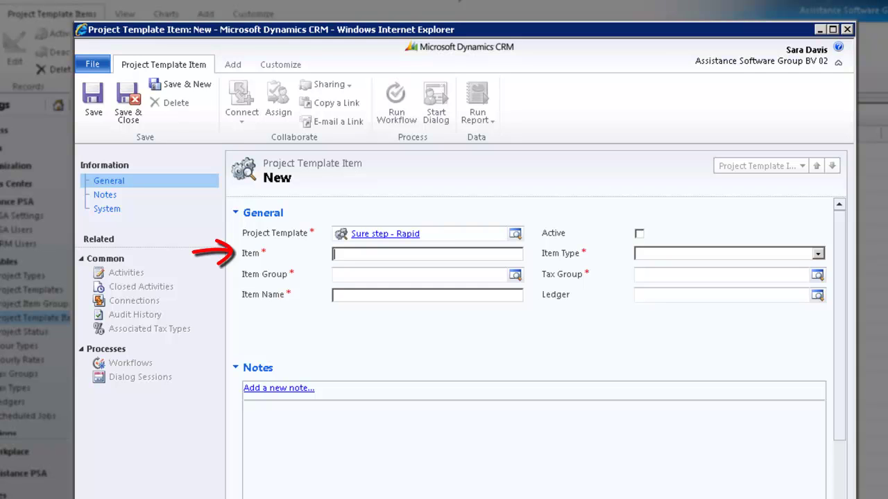
text(001)
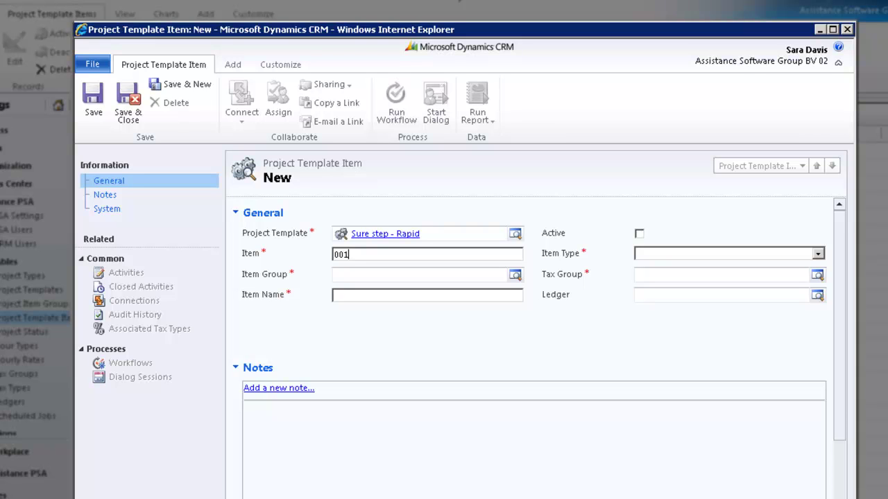
click(420, 274)
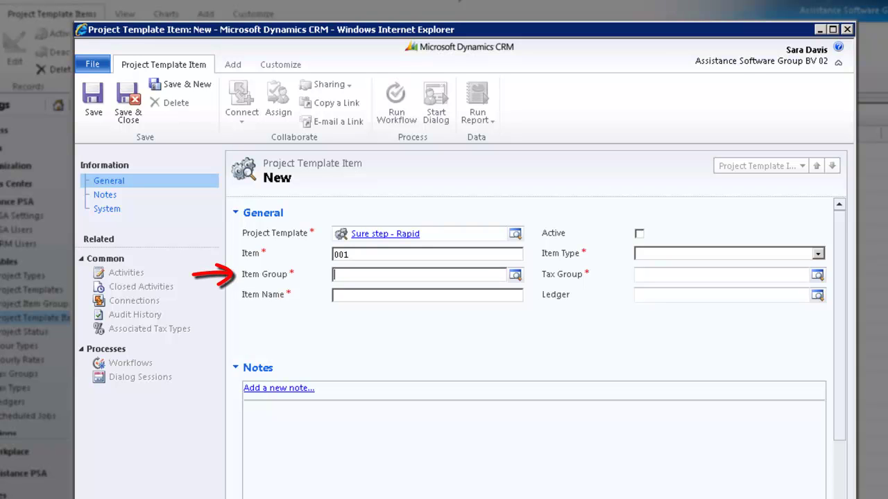
text(ana)
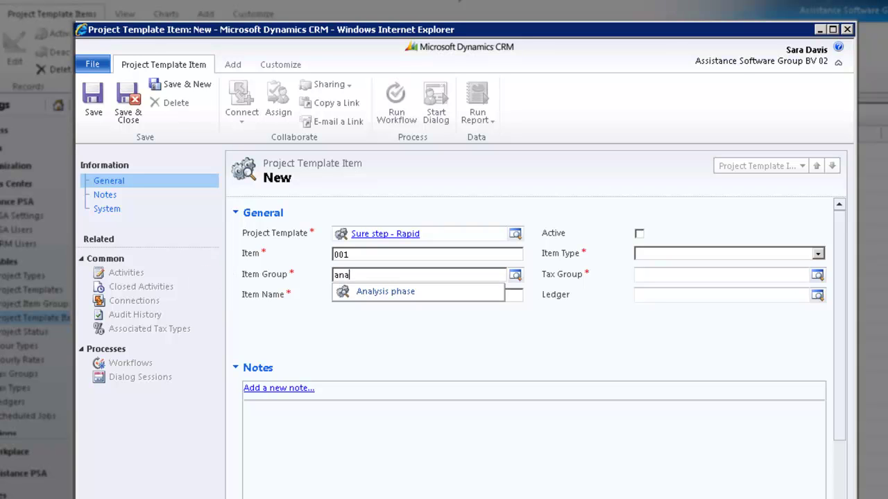
key(Down)
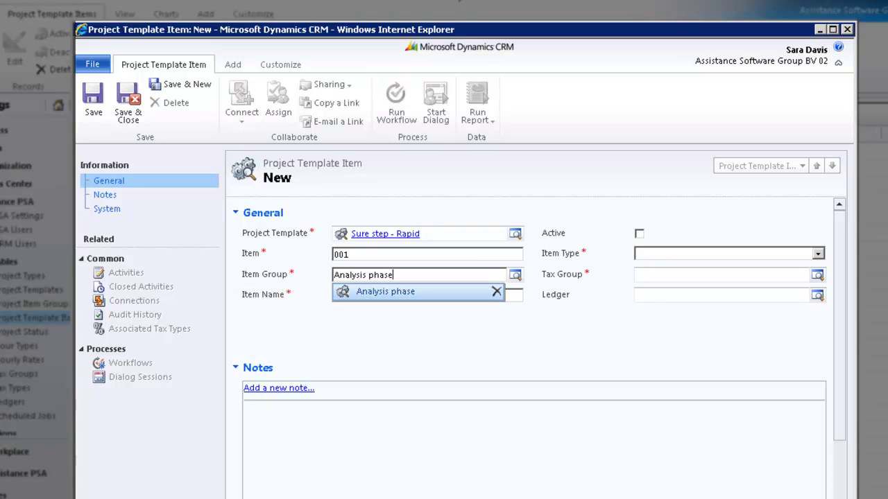
key(Return)
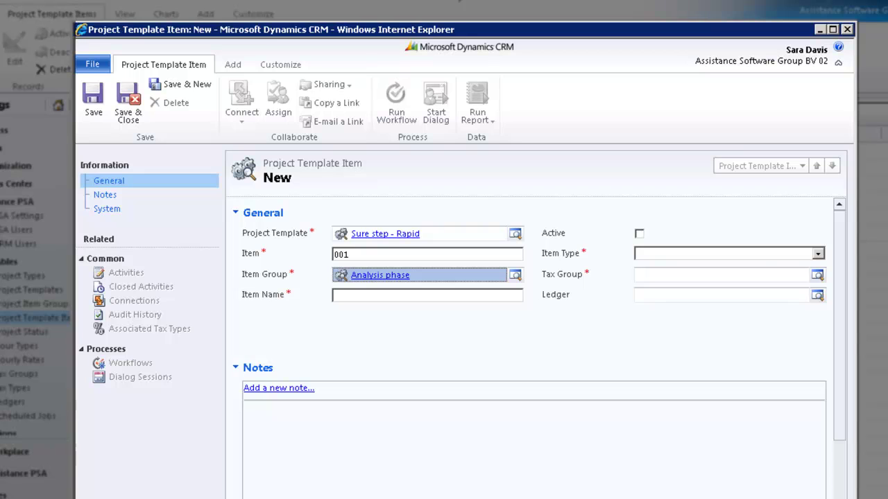
- Name the template item "Diagnostic" and mark it as active
click(427, 295)
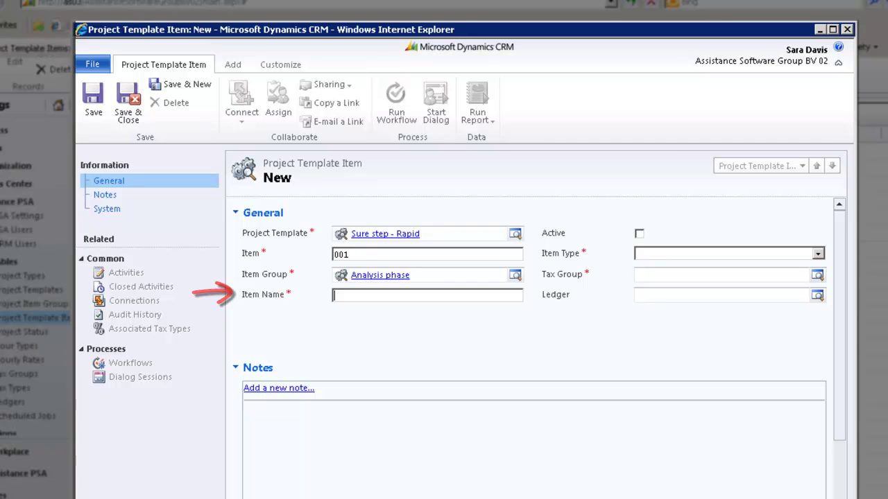
text(Dia)
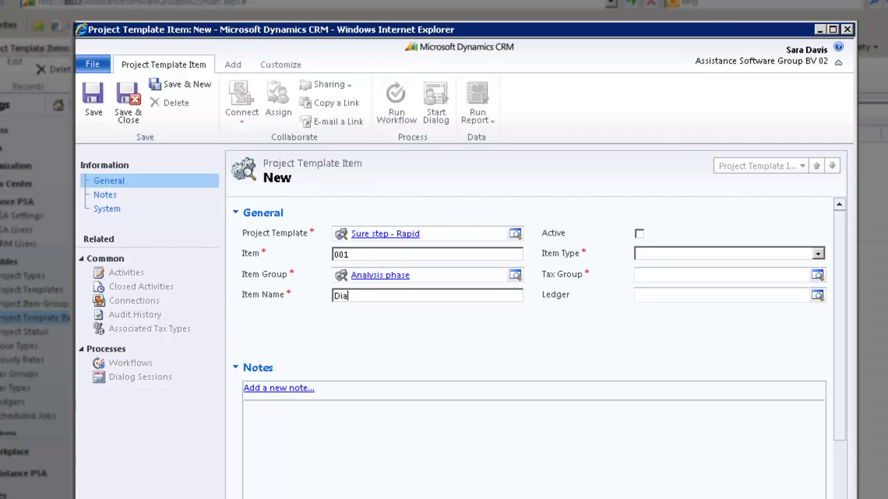
text(gnostic)
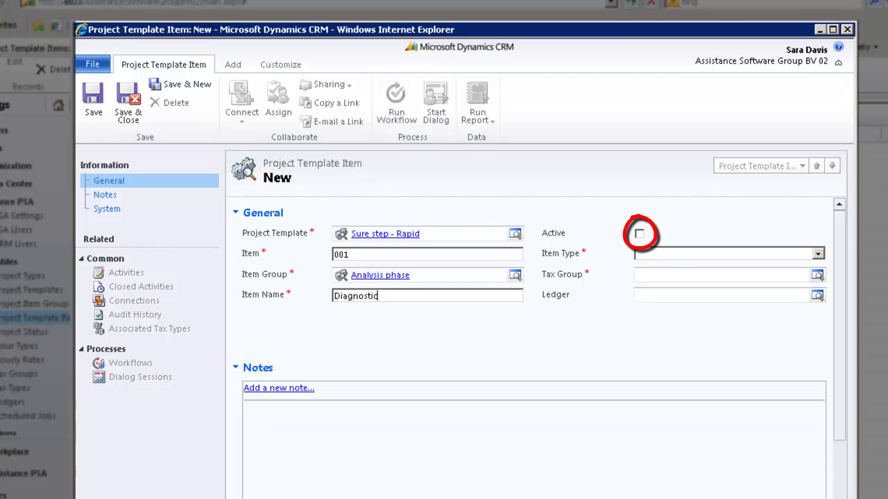
click(640, 235)
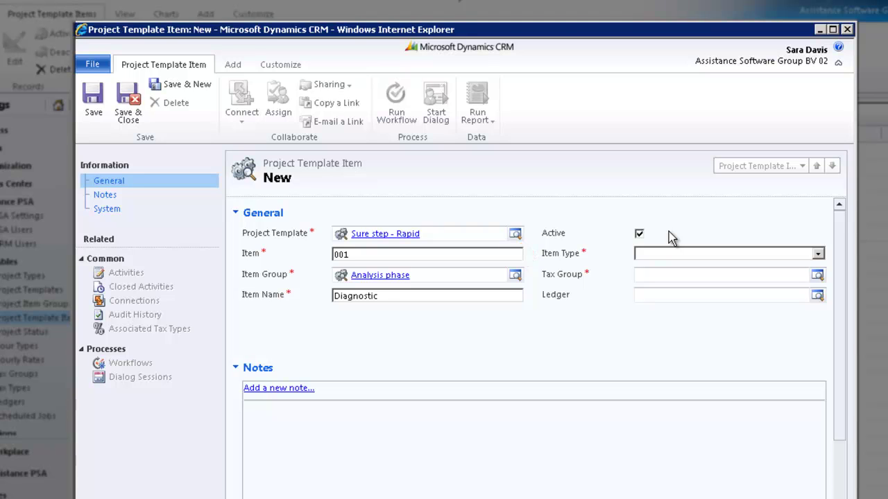
- Try the item types T&M (Hourly Rate) and T&M (Day Rate) on the template item
click(819, 255)
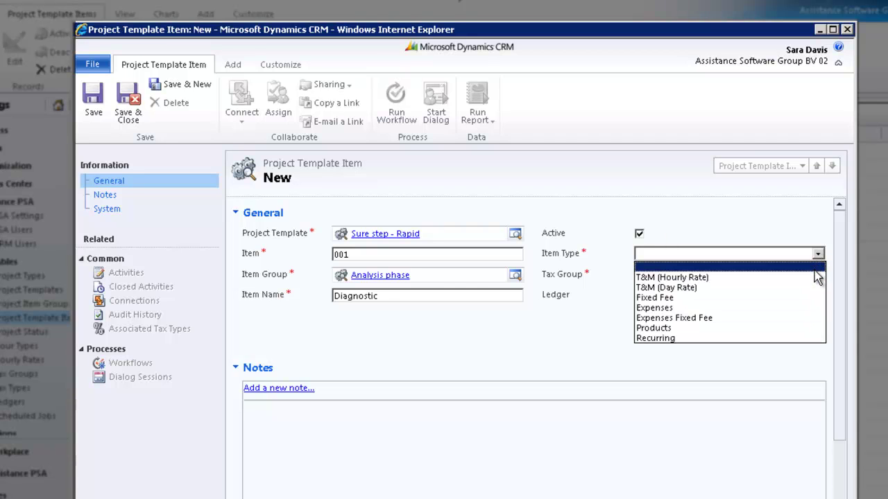
click(817, 277)
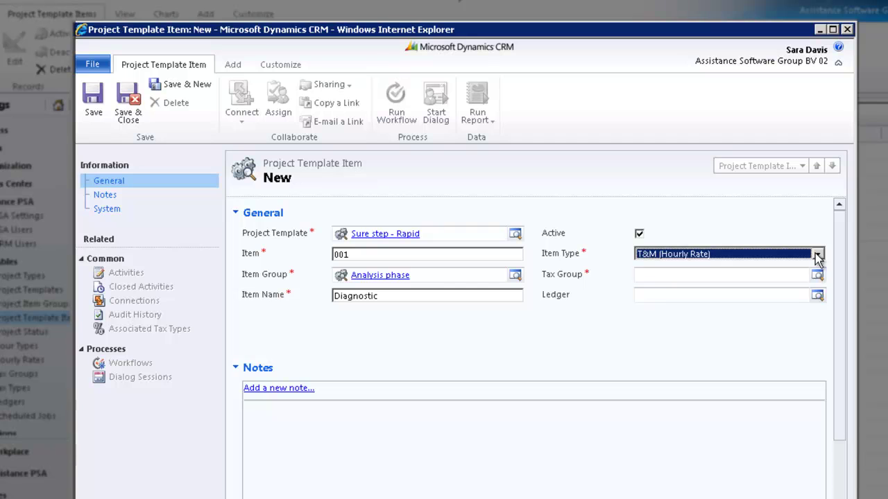
click(817, 254)
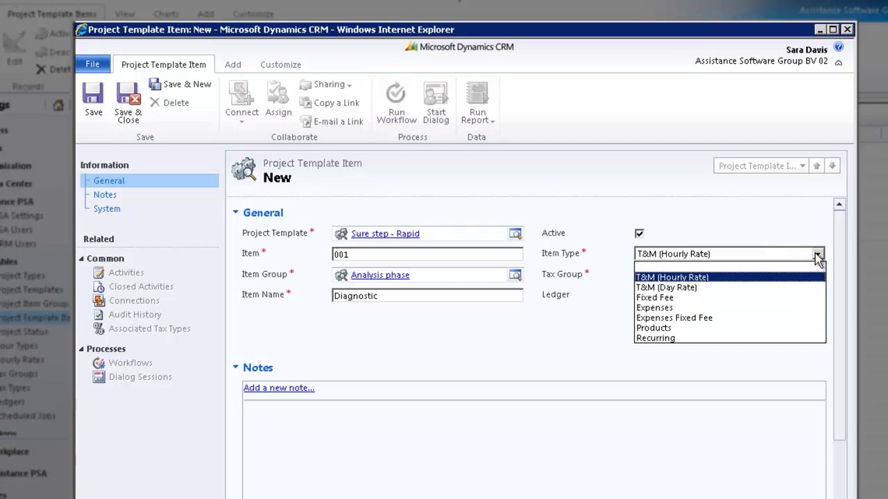
click(752, 288)
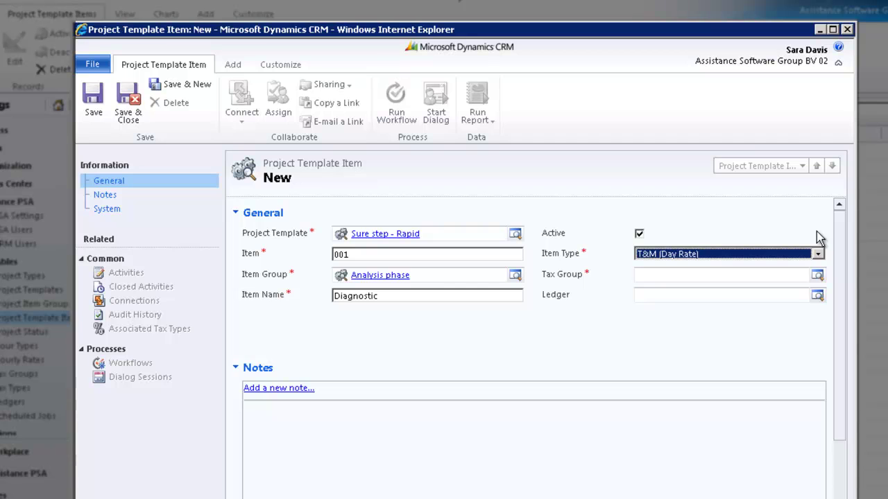
- Set the template item's item type to Fixed Fee
click(818, 253)
click(766, 299)
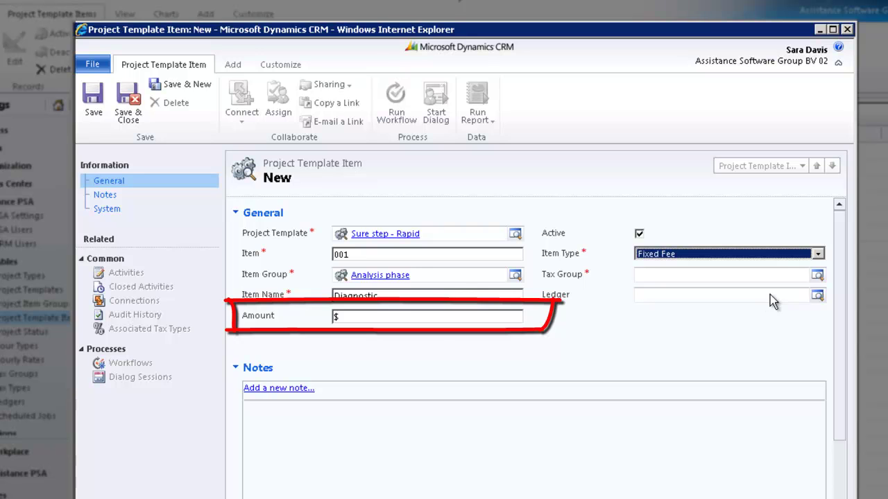
- Try the Expenses item type with an expense markup of 10 and clear the markup again
click(819, 254)
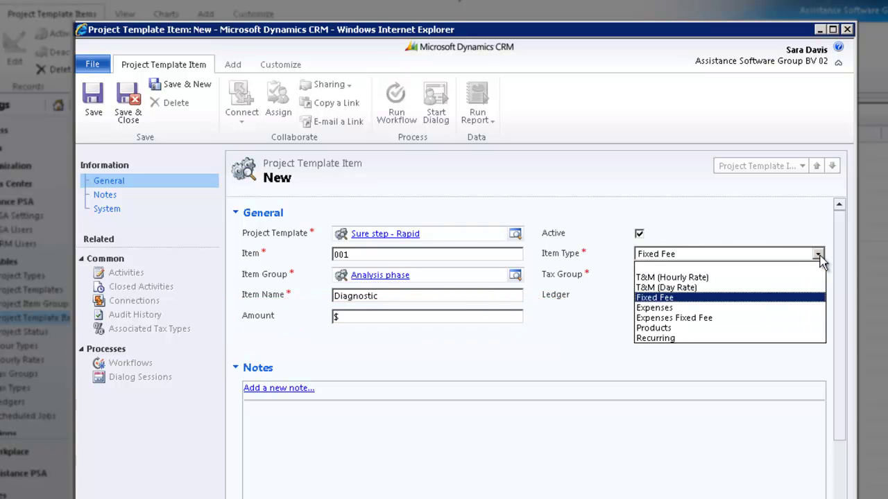
click(778, 307)
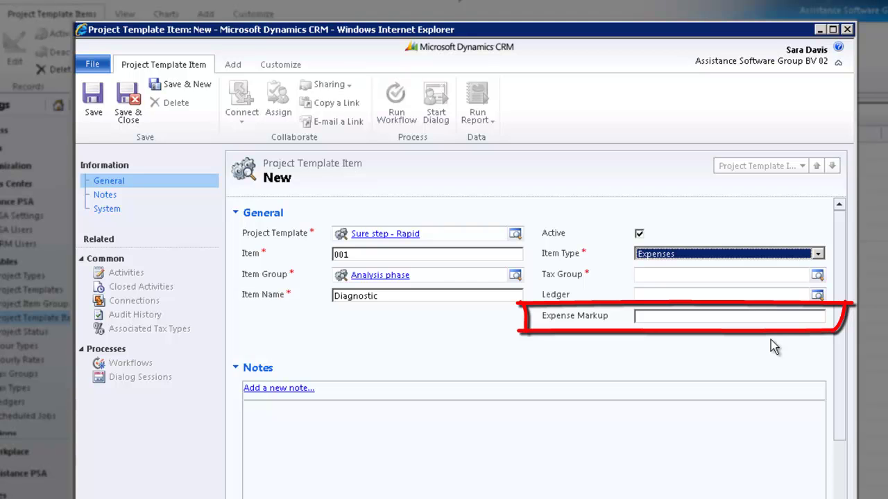
click(760, 320)
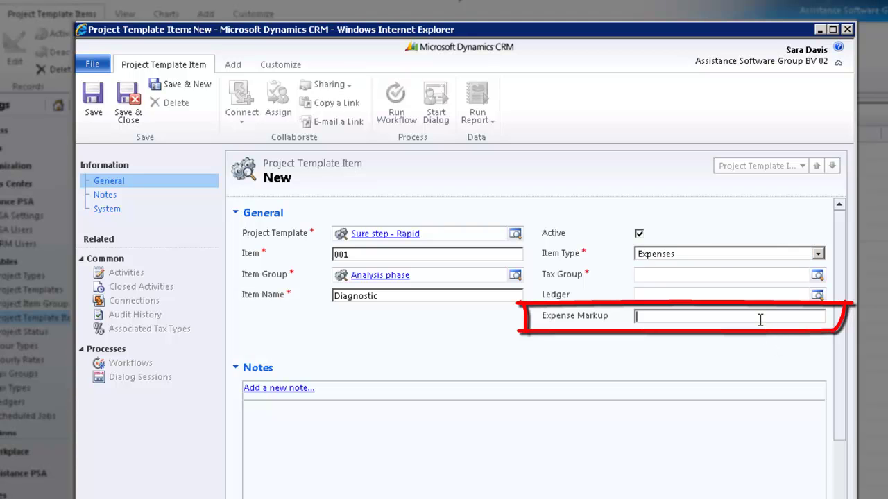
text(10)
key(BackSpace)
key(BackSpace)
- Try the item types Expenses Fixed Fee, Products and Recurring on the template item
click(820, 254)
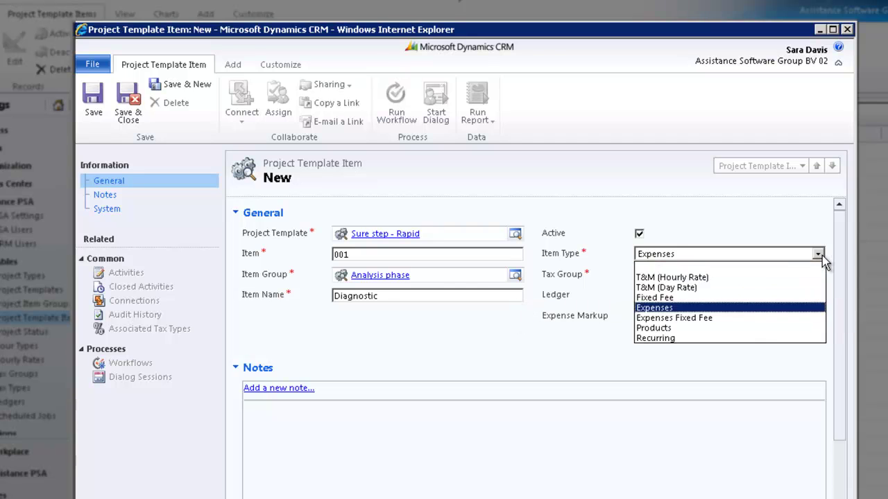
click(719, 318)
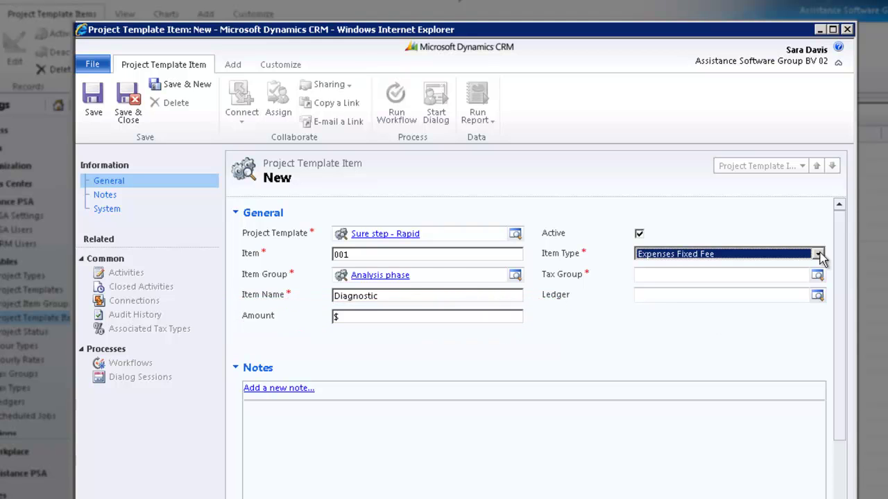
click(818, 254)
click(748, 328)
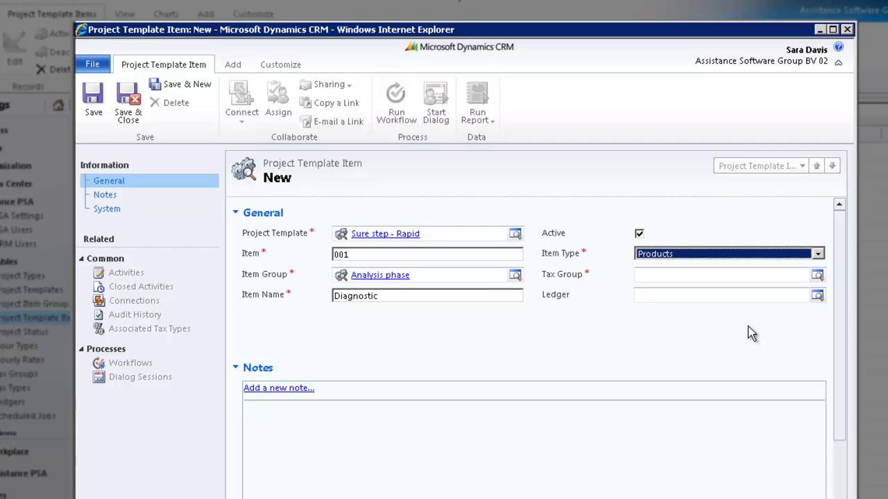
click(820, 254)
click(779, 340)
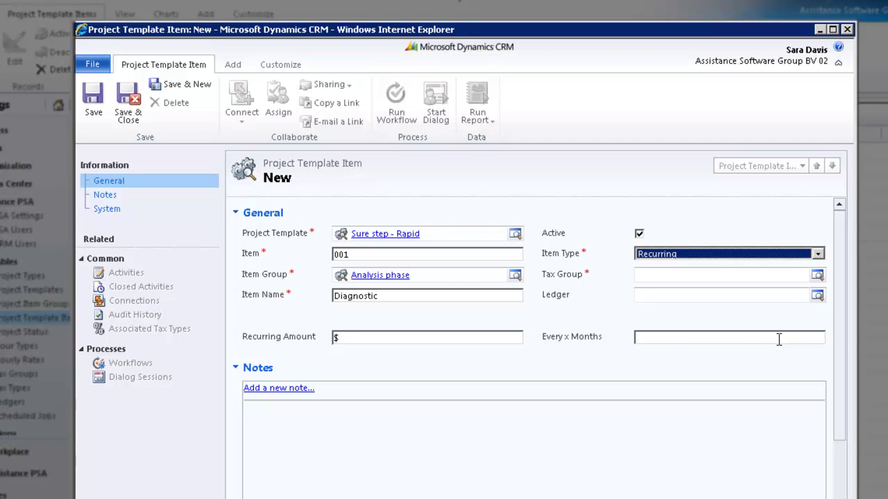
- Set the template item's item type to T&M (Hourly Rate) and its tax group to Z_No Tax
click(819, 254)
click(796, 271)
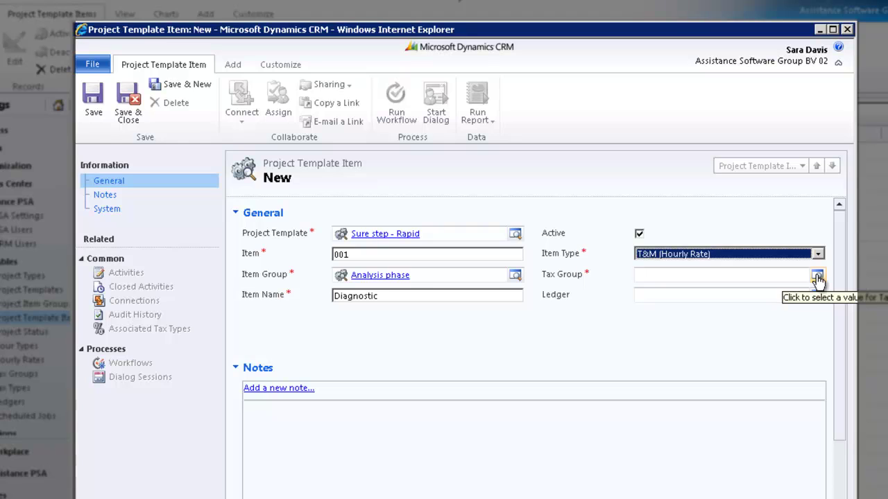
click(817, 276)
click(271, 236)
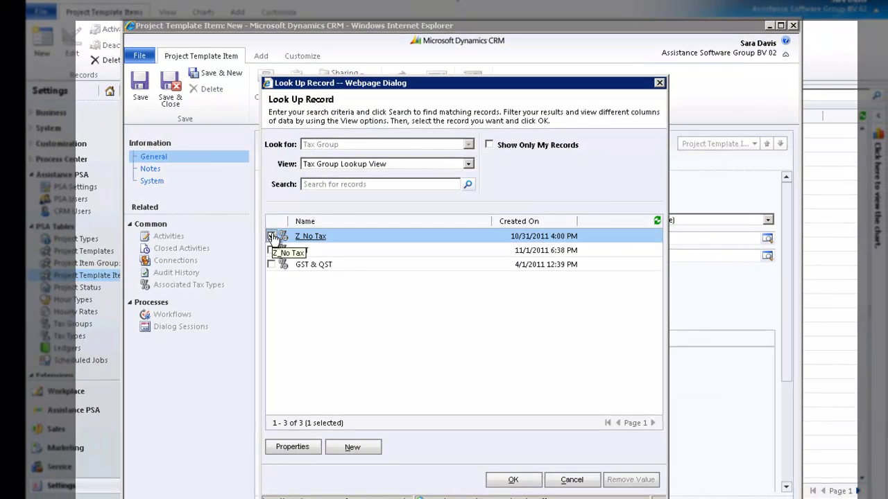
click(498, 484)
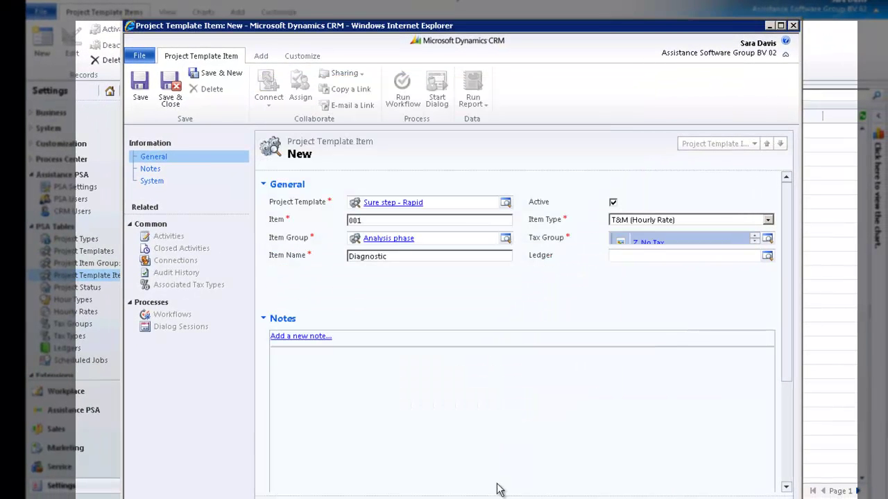
- Set the template item's ledger to 8000 Revenue Services and save the item
click(767, 256)
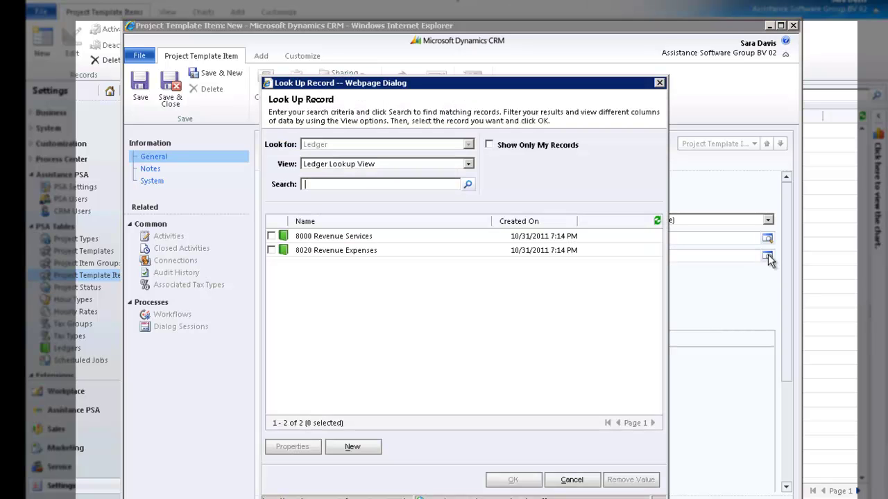
click(271, 235)
click(513, 480)
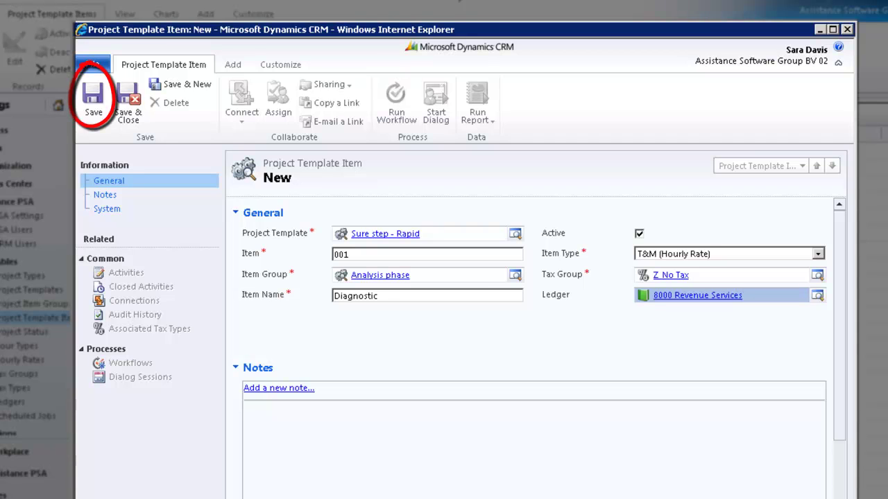
click(96, 108)
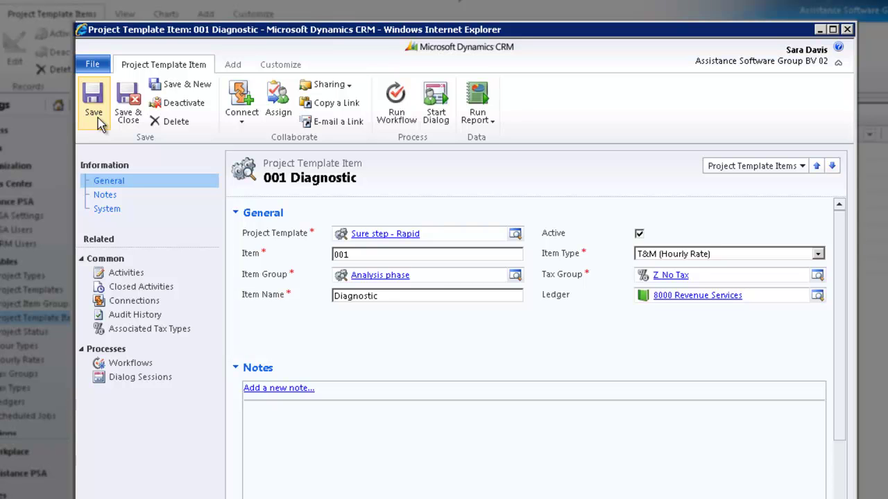
- Add a new task activity to the Diagnostic template item with the subject "Business Process Worksheet"
click(147, 274)
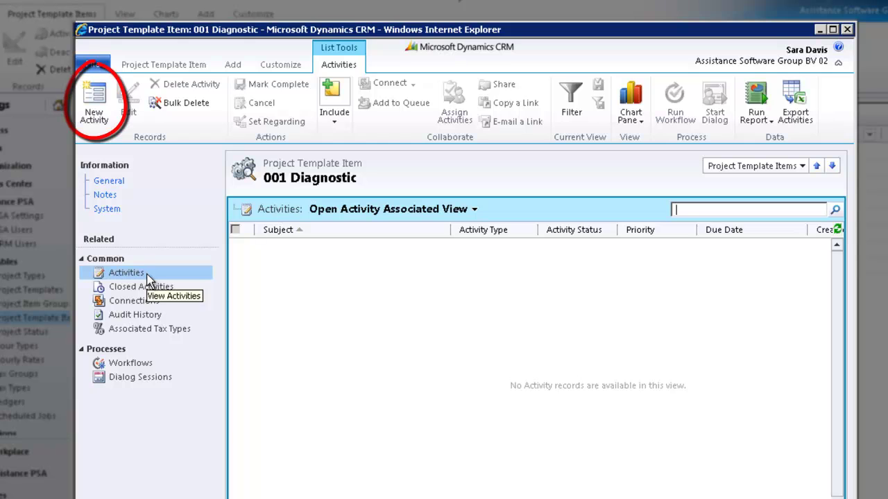
click(96, 114)
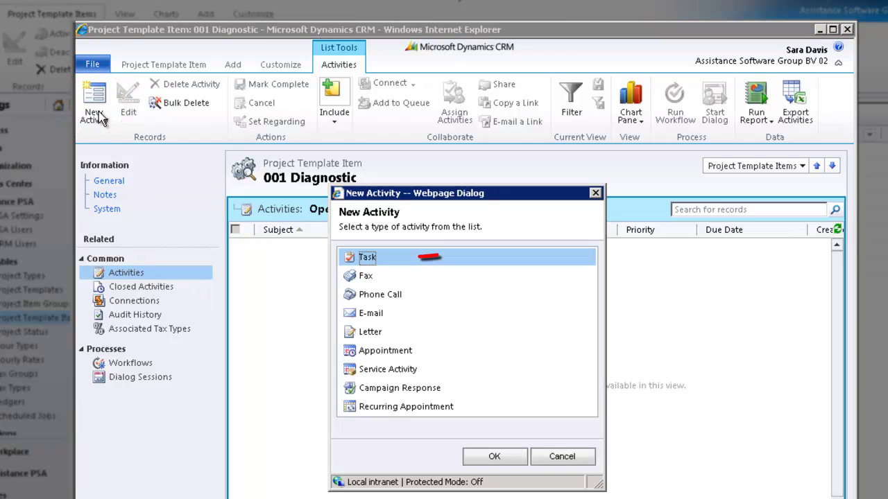
click(513, 456)
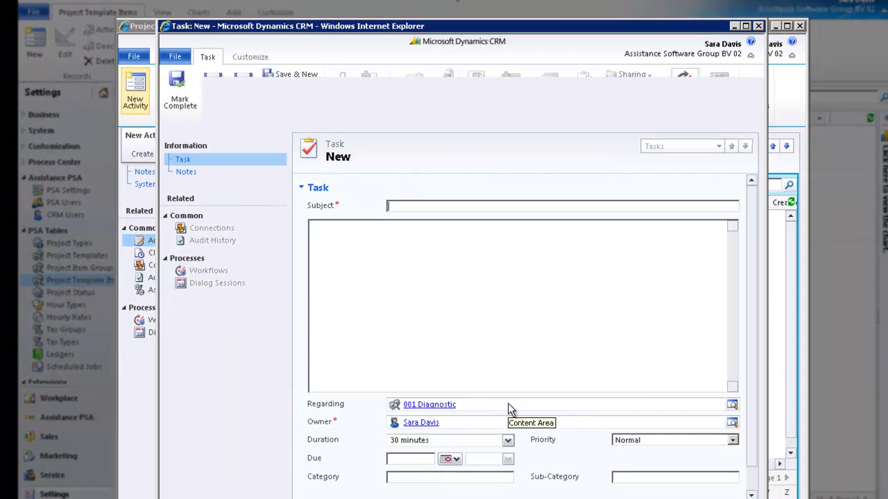
text(Busines)
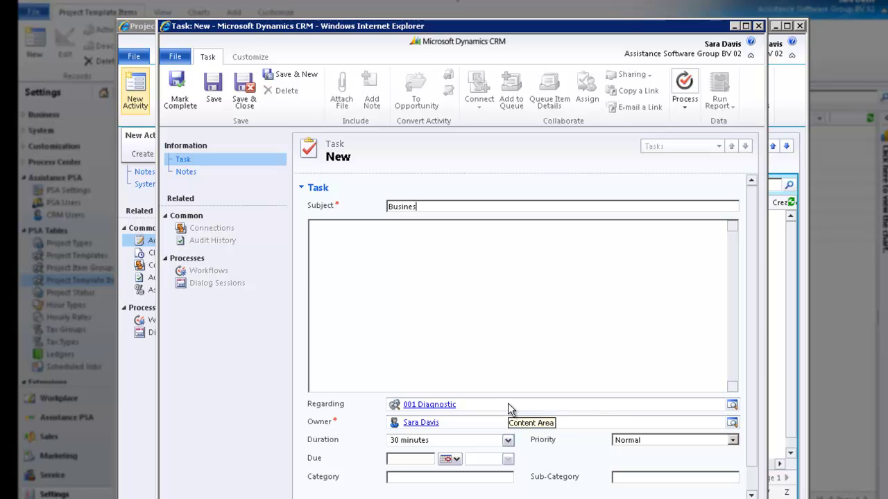
text(s Proc)
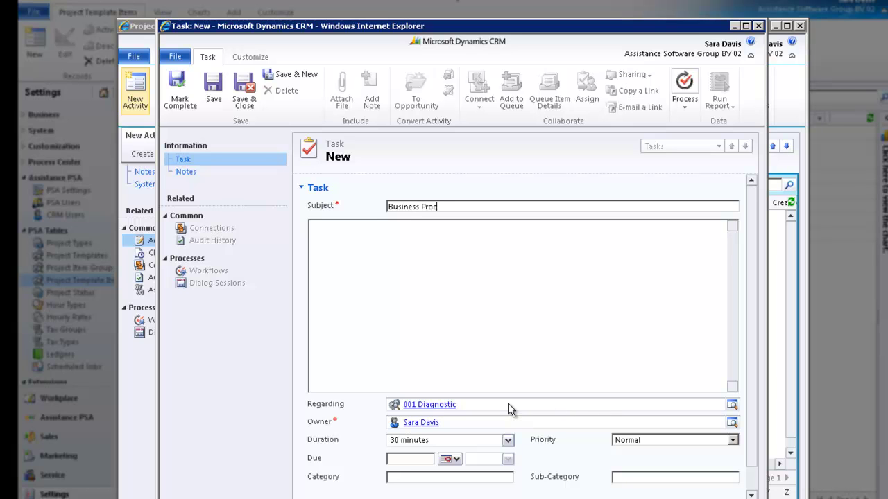
text(ess Worksheet)
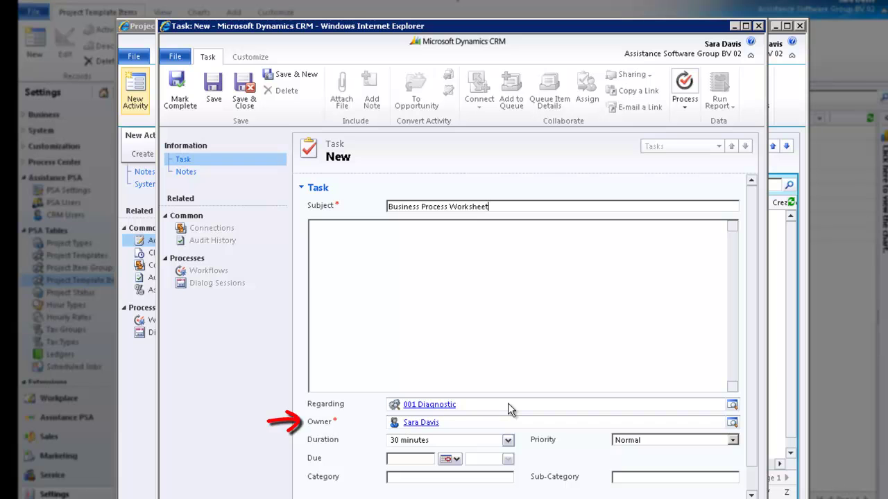
- Set the owner of the Business Process Worksheet task to Administrator CRM
click(733, 422)
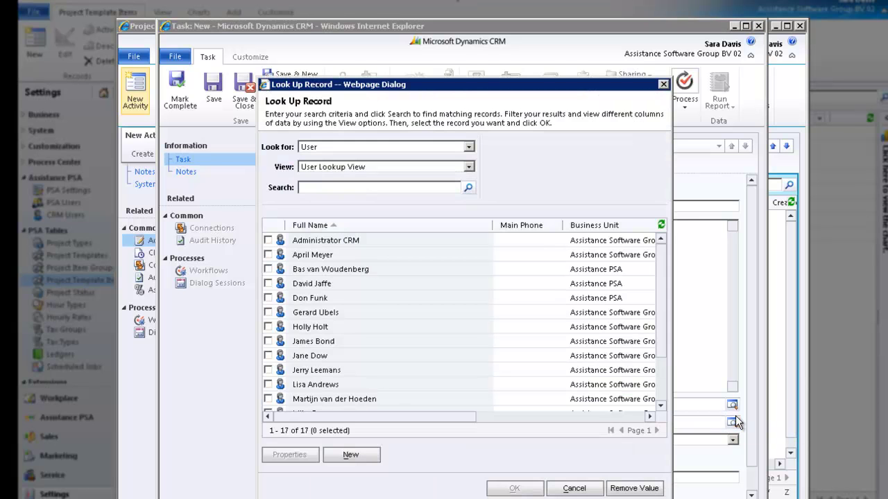
click(269, 241)
click(515, 489)
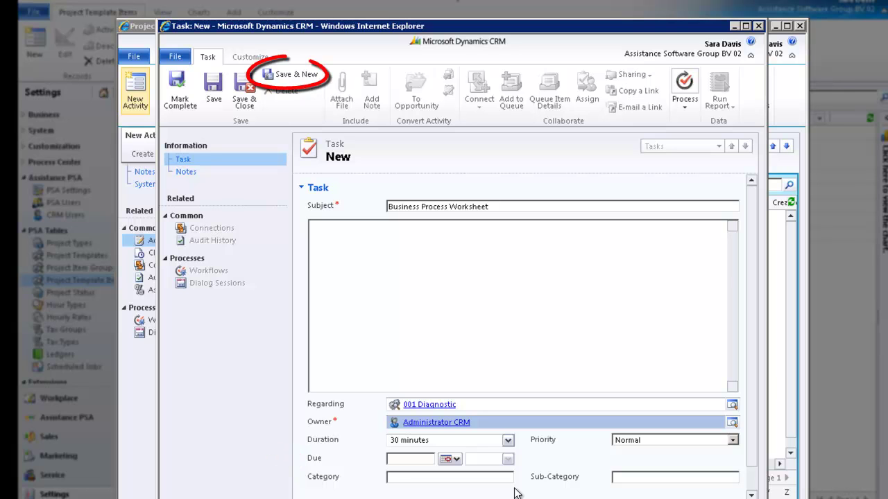
- Save the task, then create a second one with the subject "Infrastructure Assessment", saving and closing it
click(302, 76)
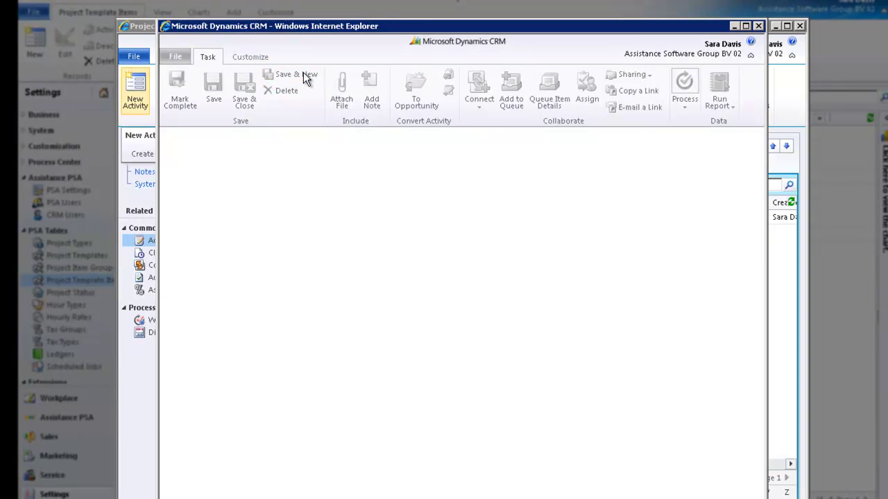
text(Infrastructure Assessment)
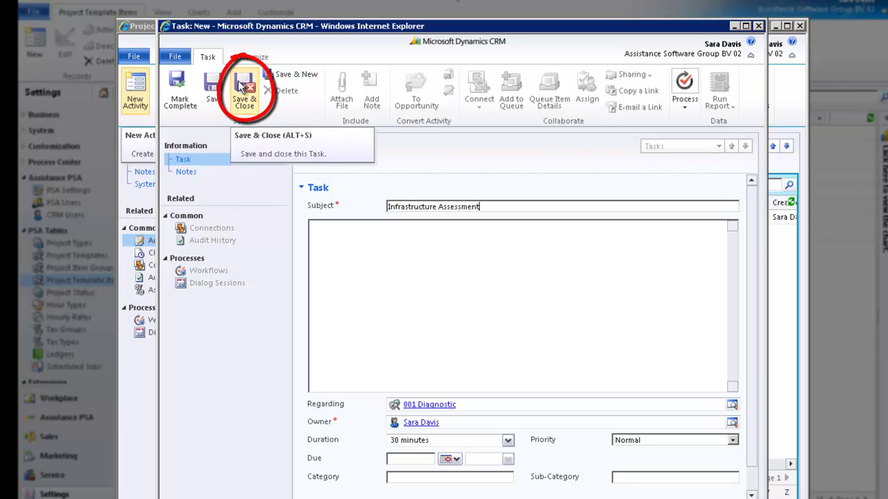
click(239, 85)
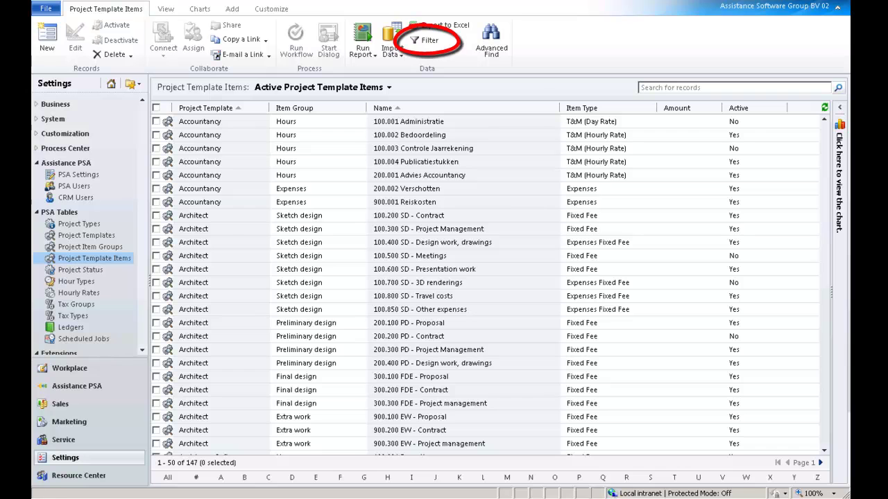
- Filter the active project template items to those whose project template is Sure step - Rapid
click(436, 43)
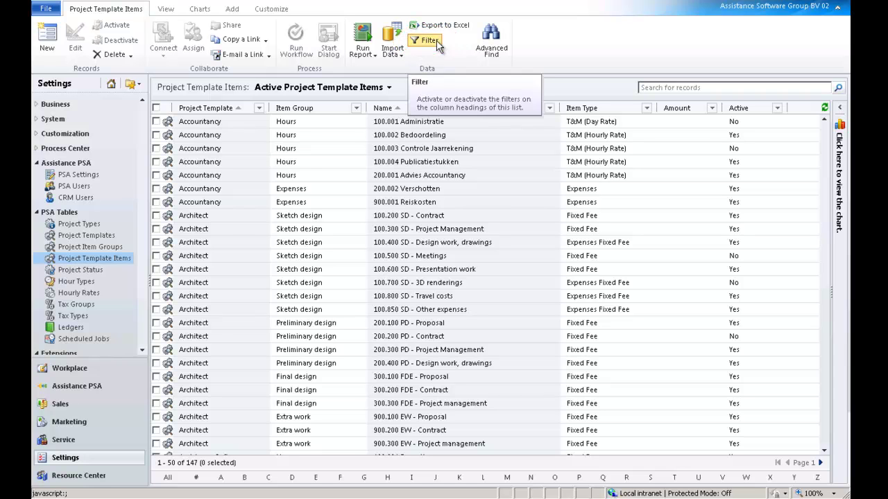
click(258, 108)
click(302, 211)
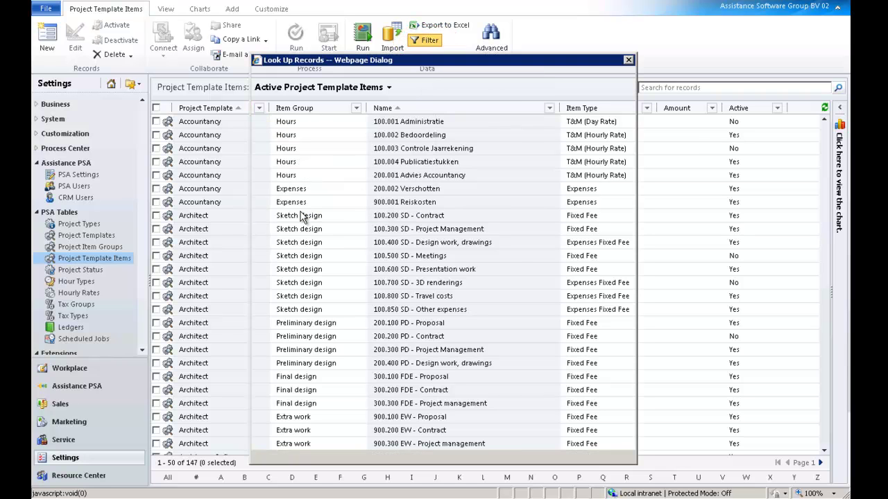
scroll(627, 287, down, 3)
click(261, 299)
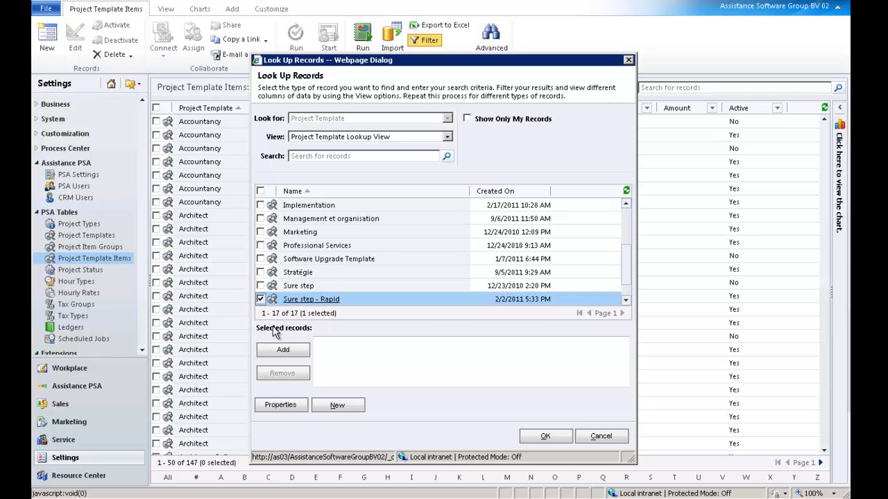
click(292, 352)
click(547, 436)
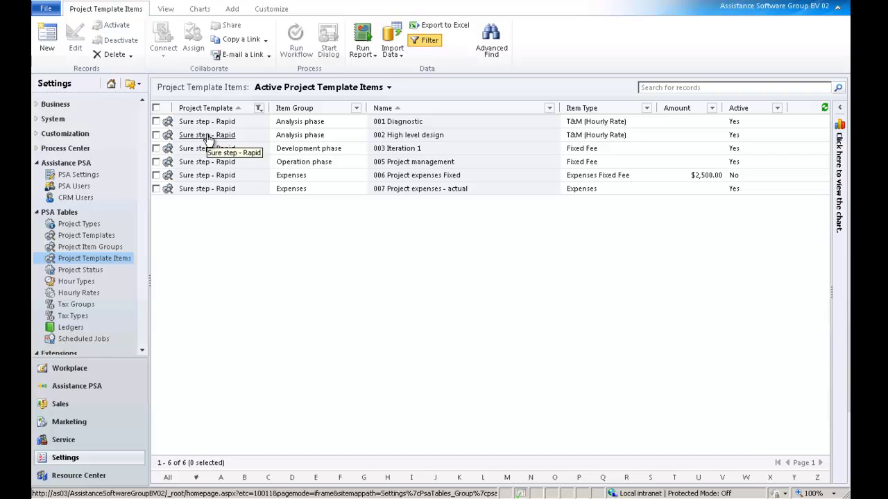
- View the projects based on the Sure step - Rapid template and open "2010.0015 400 users - PSA CRM implementation"
click(207, 136)
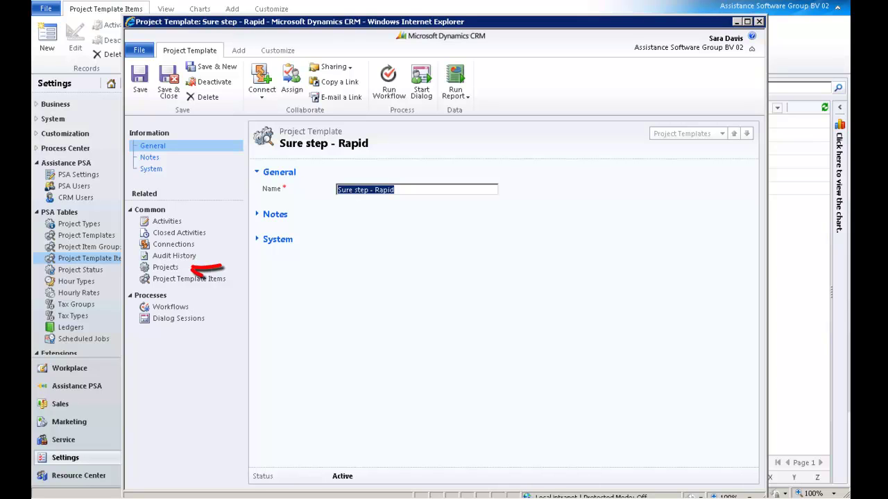
click(166, 268)
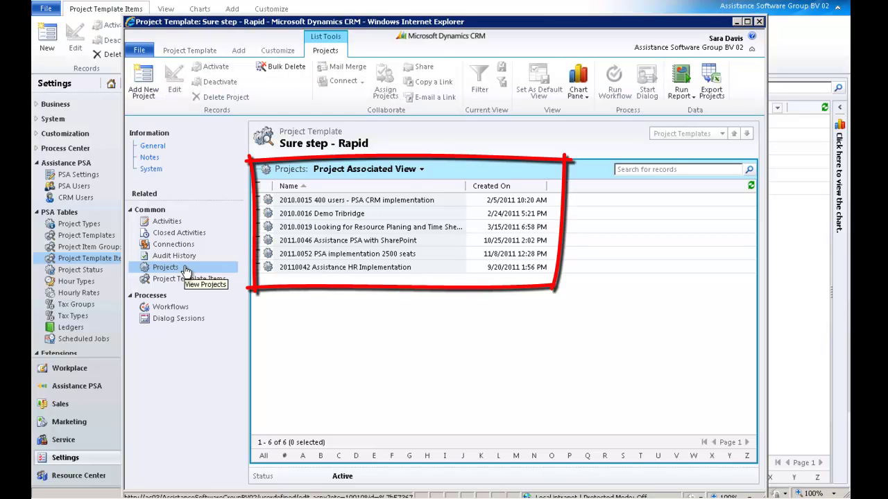
double_click(377, 202)
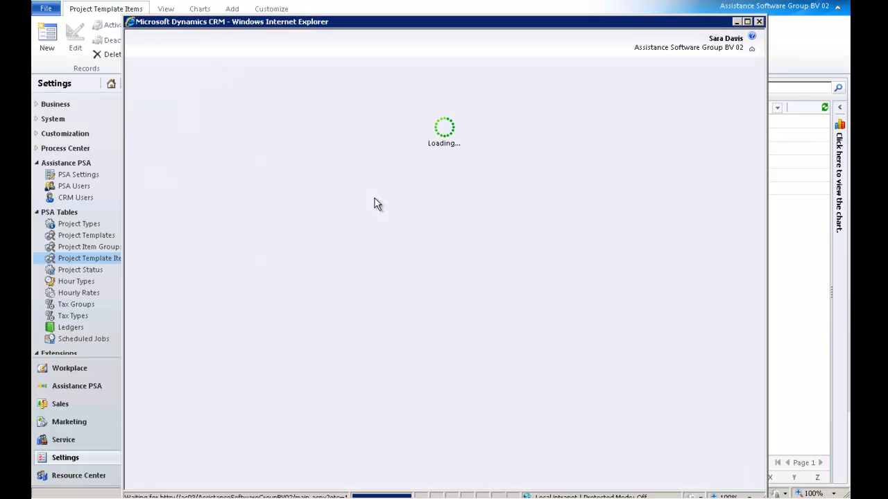